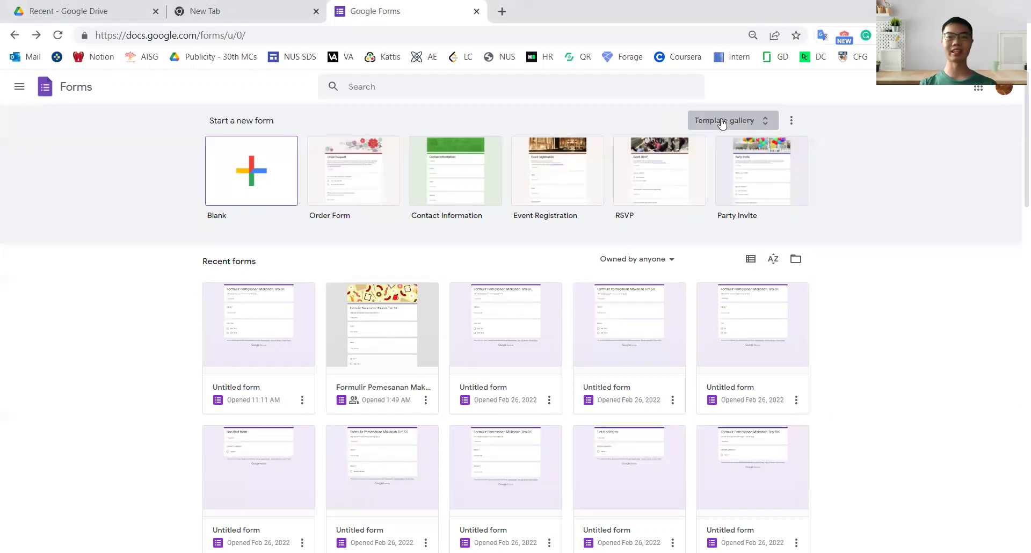
Open the full template gallery and look through the Personal, Work and Education form templates.
left_click(764, 126)
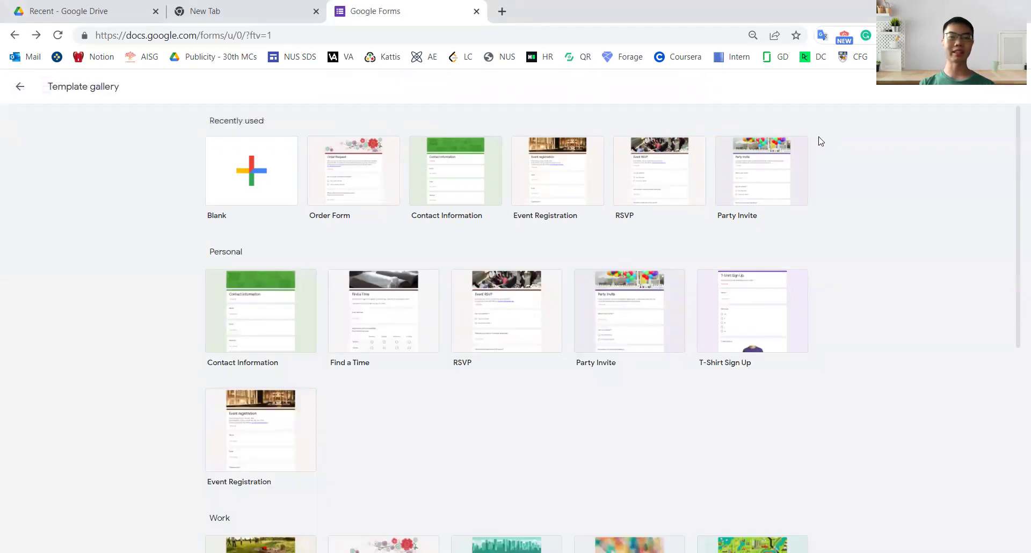
scroll(226, 214, "down", 2)
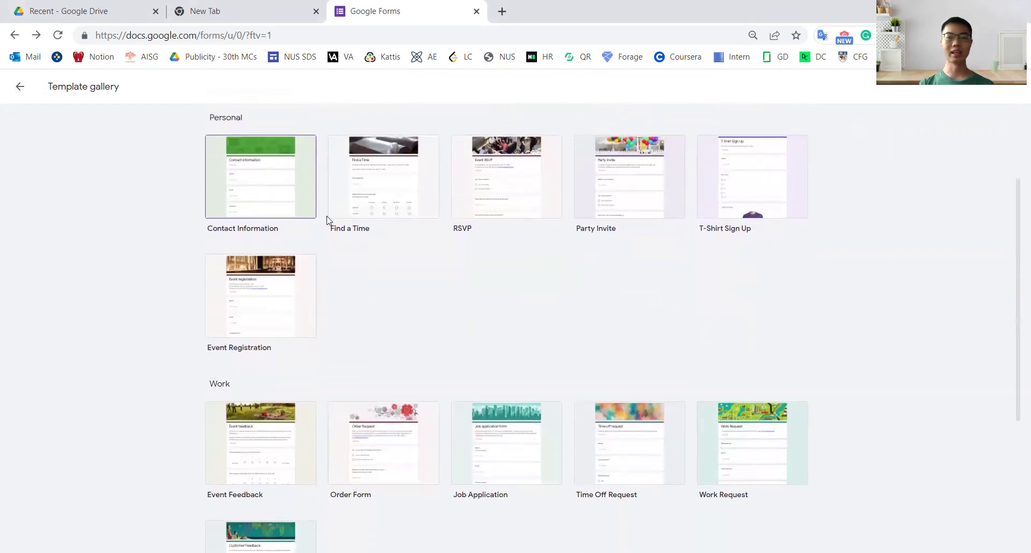
scroll(607, 196, "down", 2)
scroll(578, 194, "up", 2)
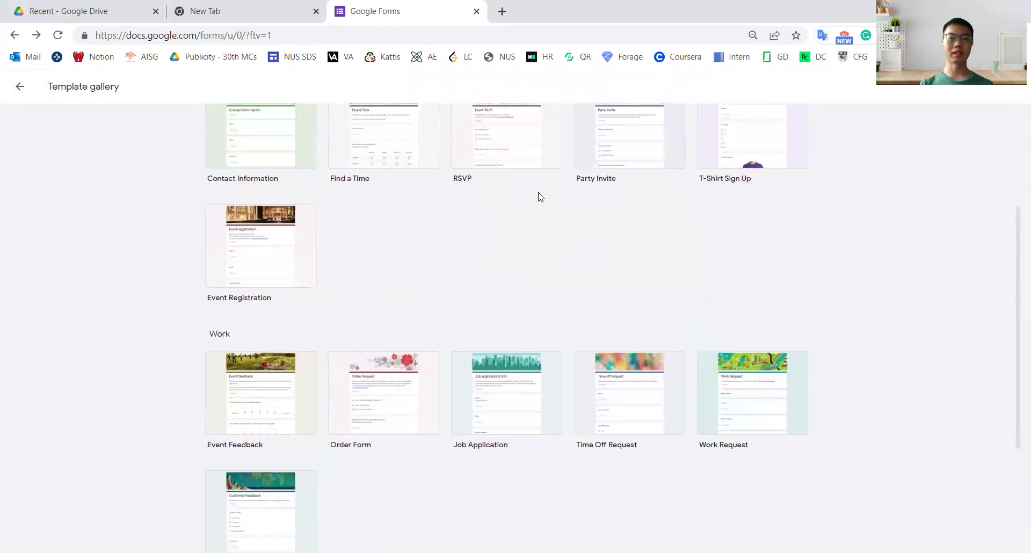
scroll(484, 194, "down", 3)
scroll(548, 232, "down", 1)
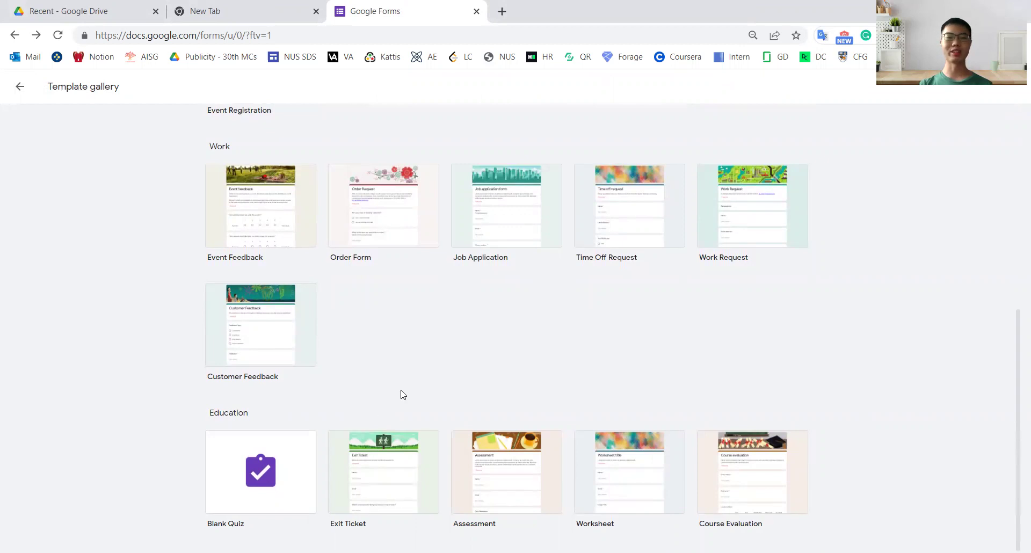
scroll(381, 430, "up", 6)
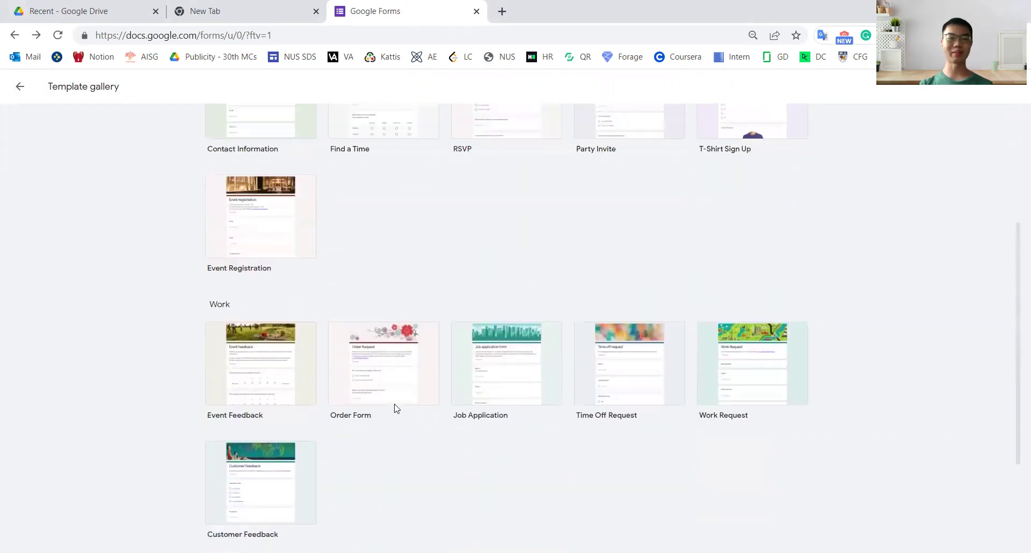
scroll(550, 323, "up", 2)
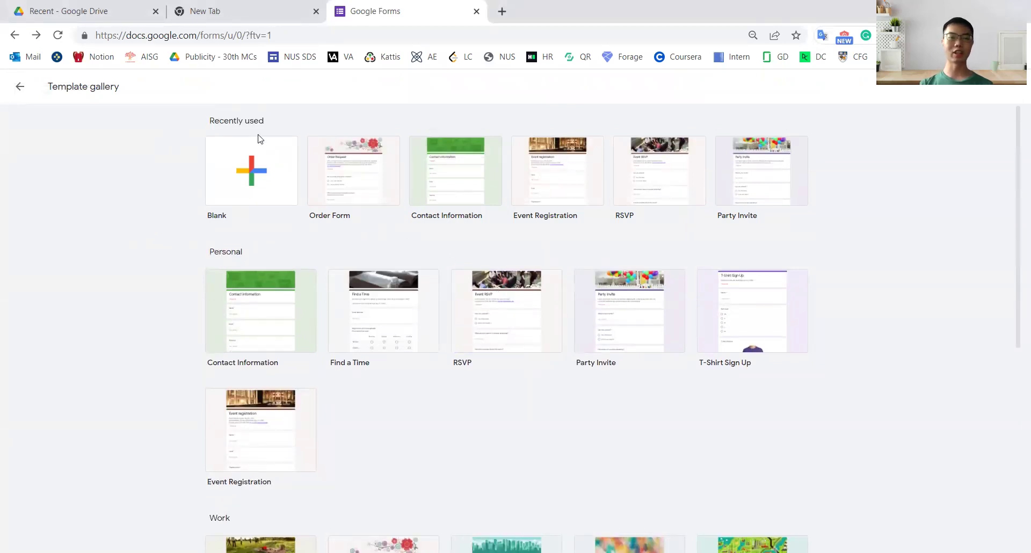
Create a blank form and name it "Formulir Pemesanan Makanan".
left_click(251, 173)
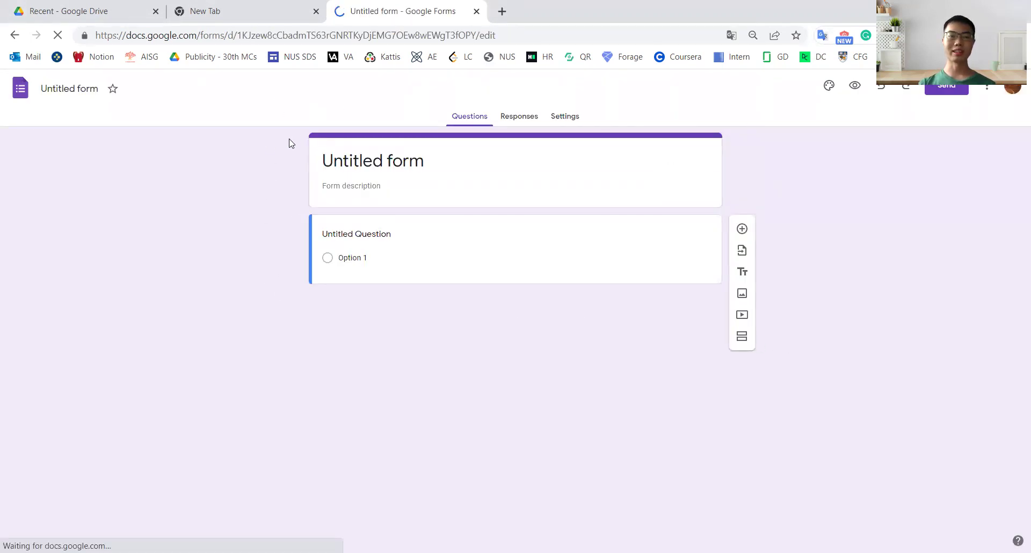
left_click(74, 94)
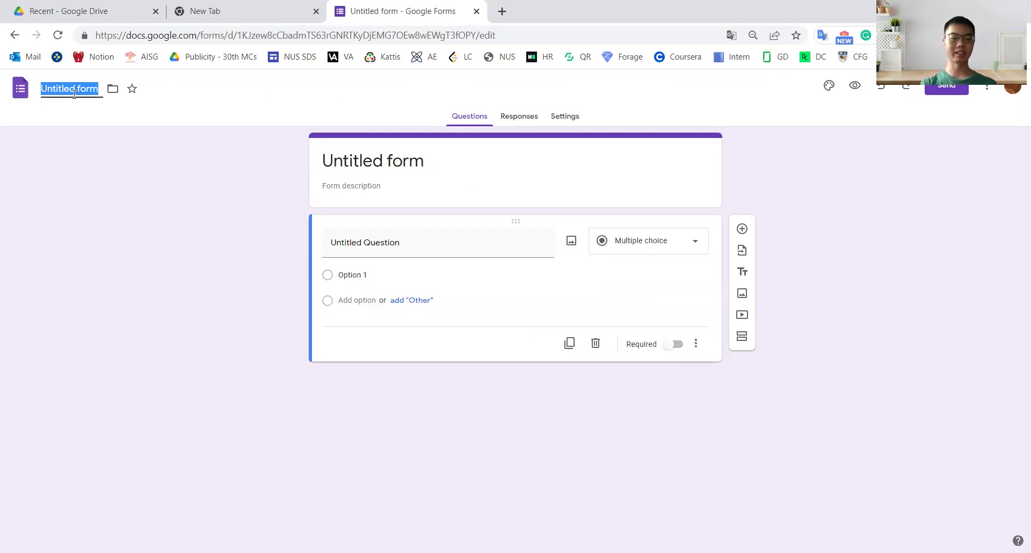
type("For")
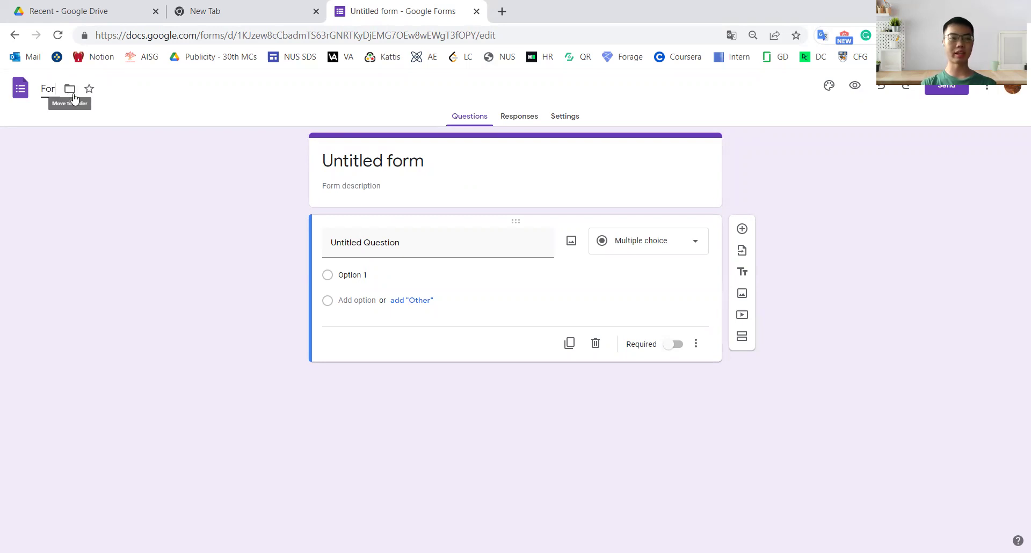
type("mulir P")
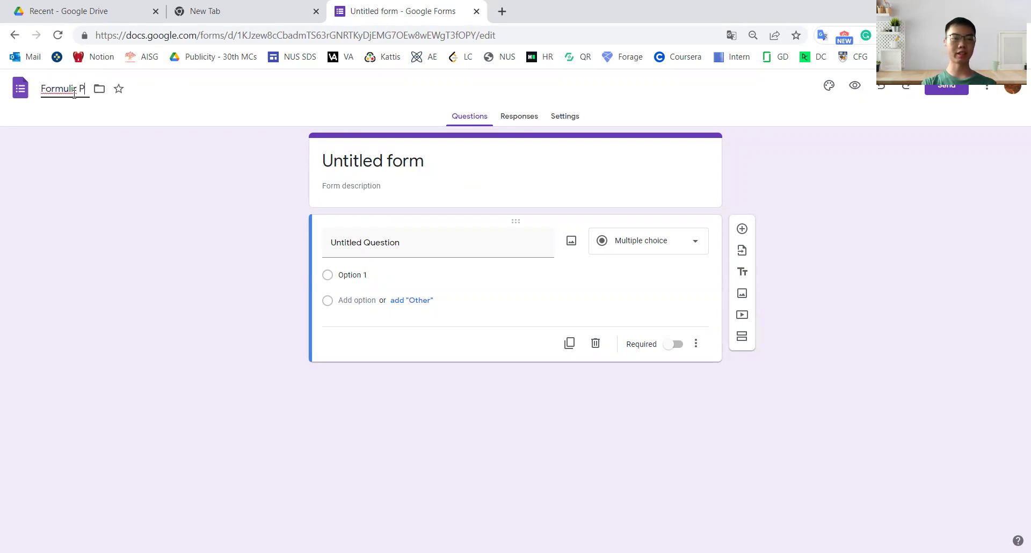
type("emesanan Maka")
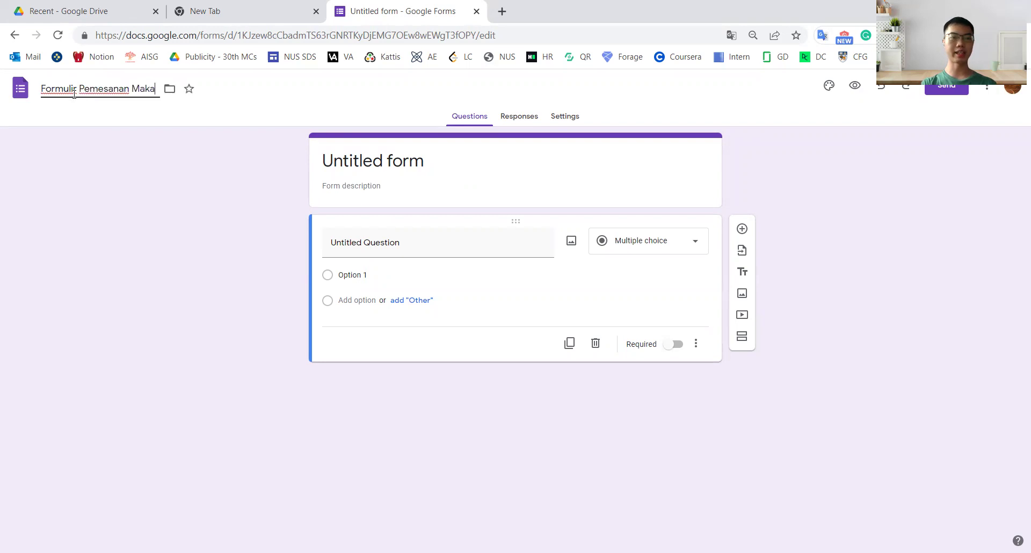
type("nan")
key("Return")
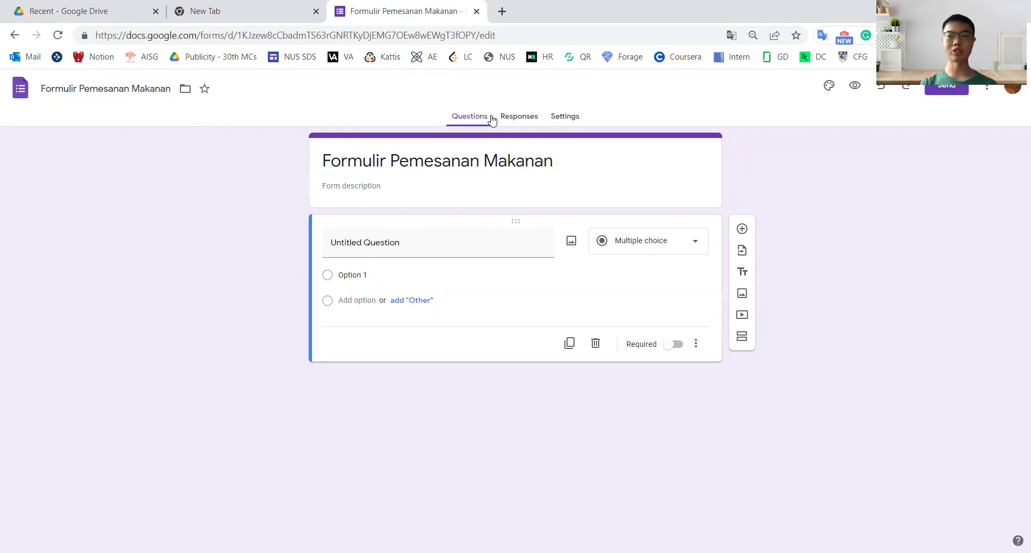
Look over the form's Responses and Settings pages and return to its questions.
left_click(512, 119)
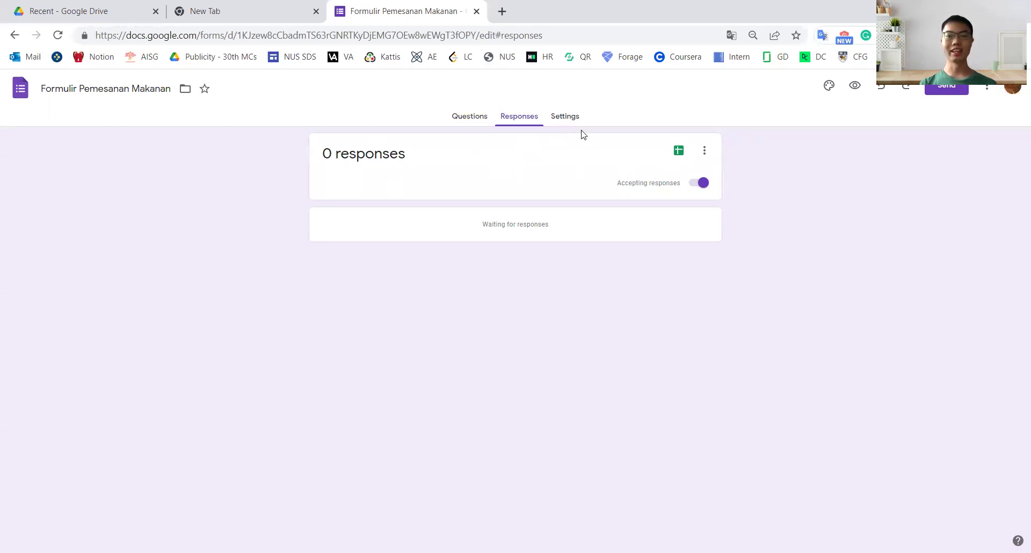
left_click(570, 119)
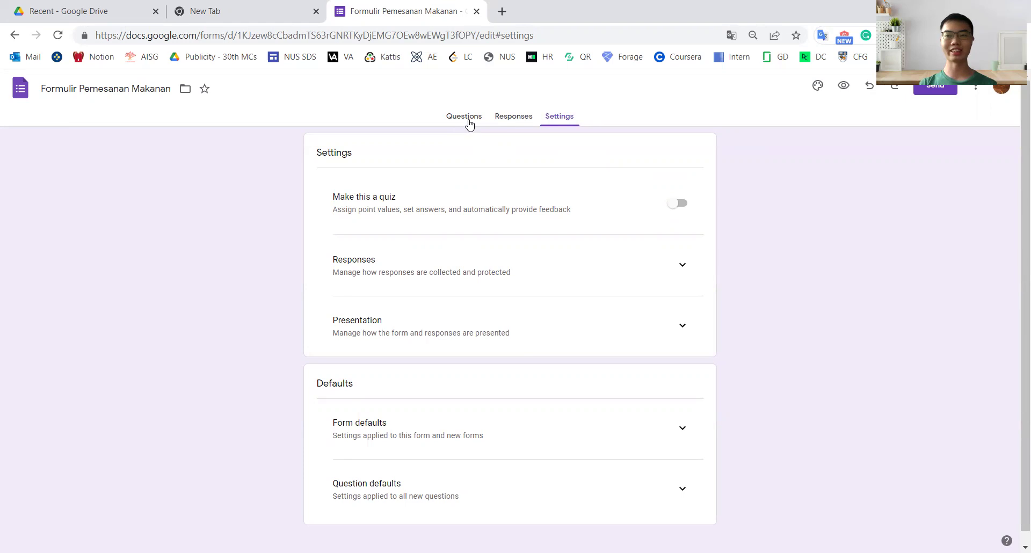
left_click(470, 124)
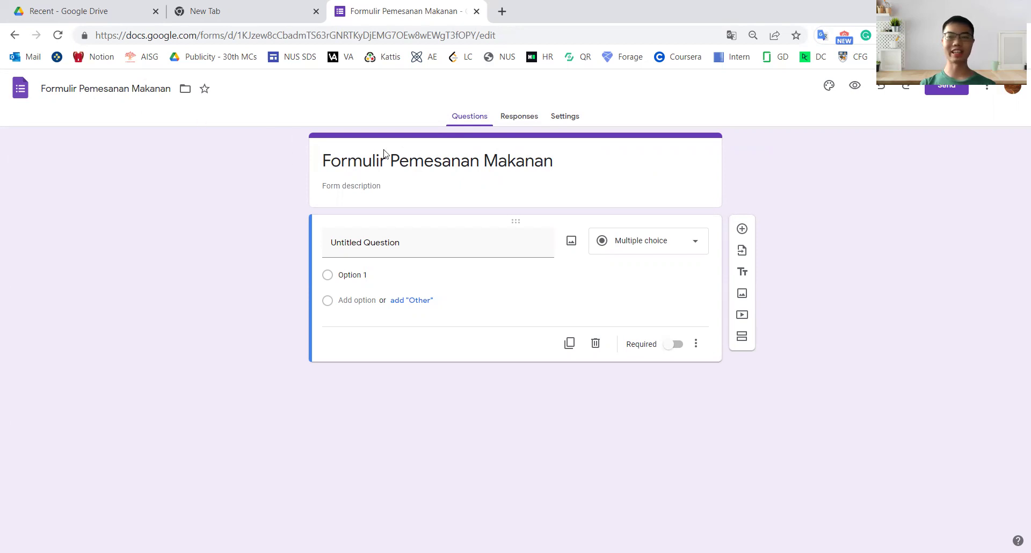
Extend the form's title to "Formulir Pemesanan Makanan Tim SK" and enter the description "Jika ada pertanyaan, harap hubungi Ibu A".
left_click(563, 162)
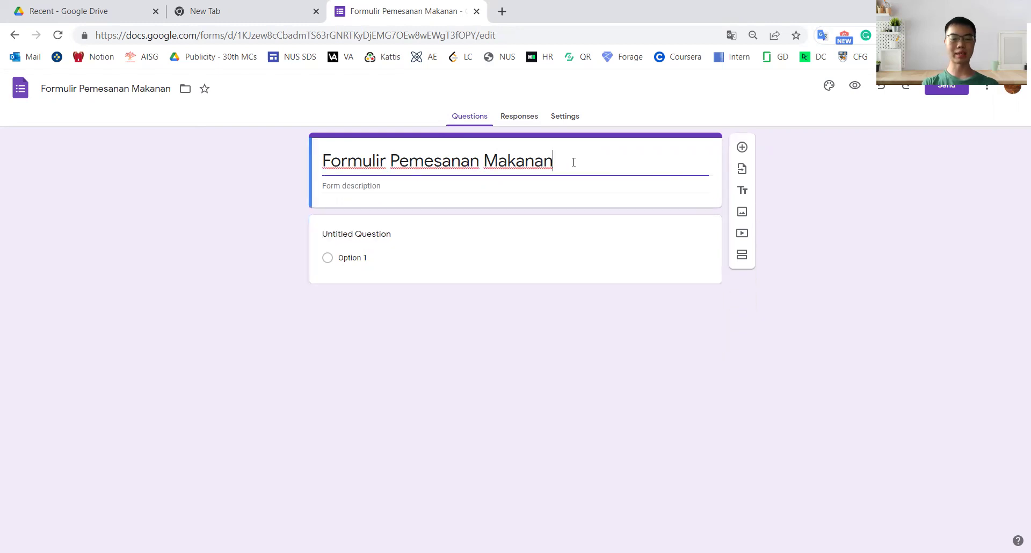
type("Tim SK")
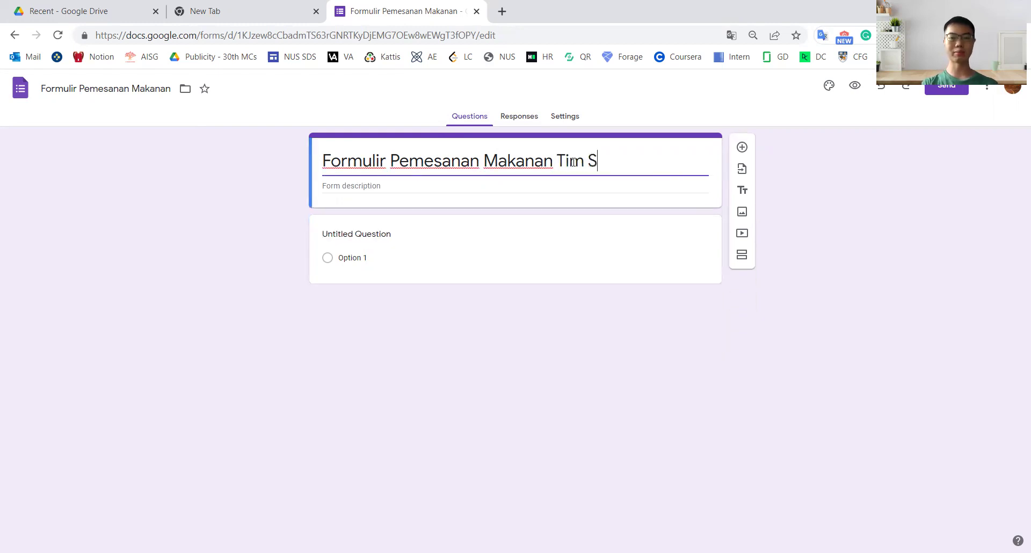
left_click(514, 184)
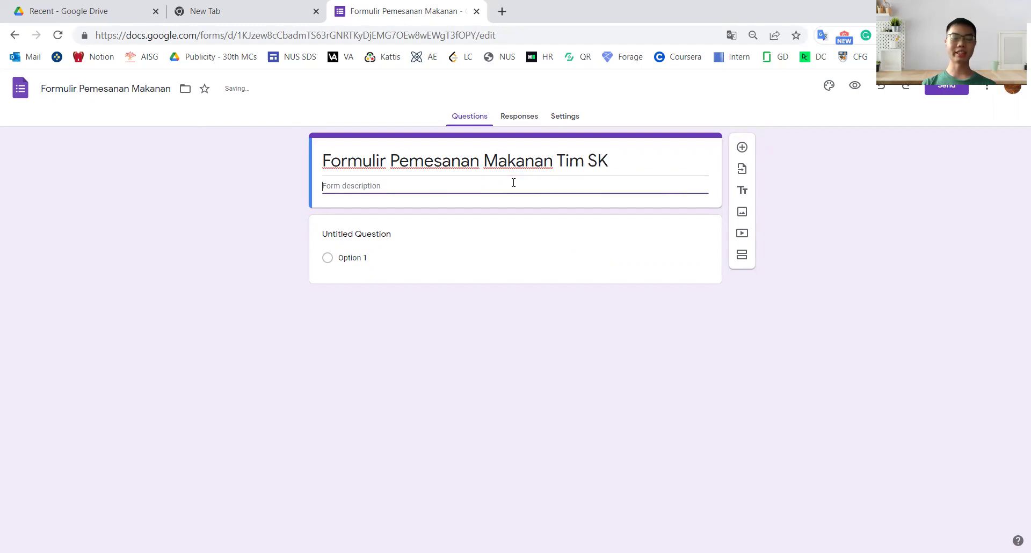
type("Jika ada perta")
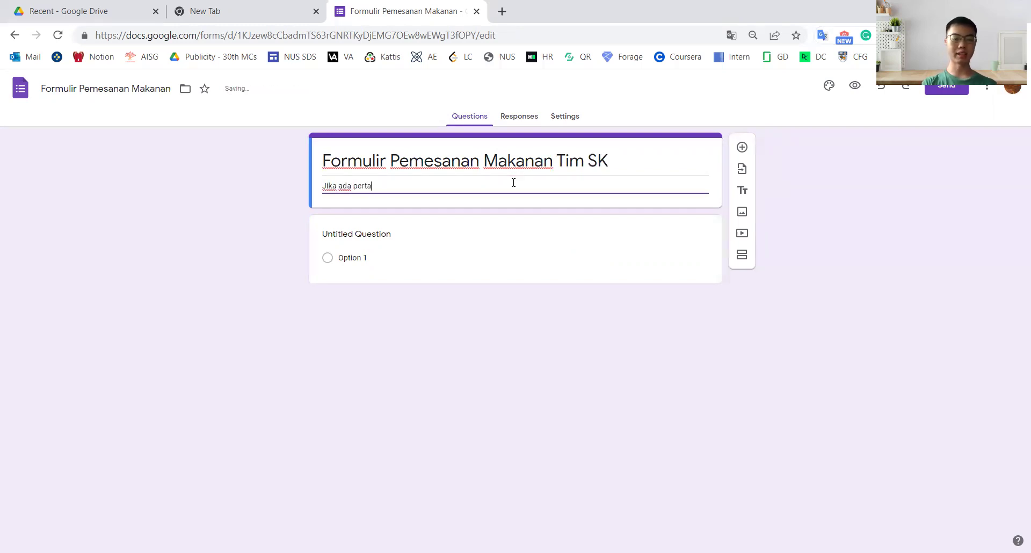
type("nyaan, hara")
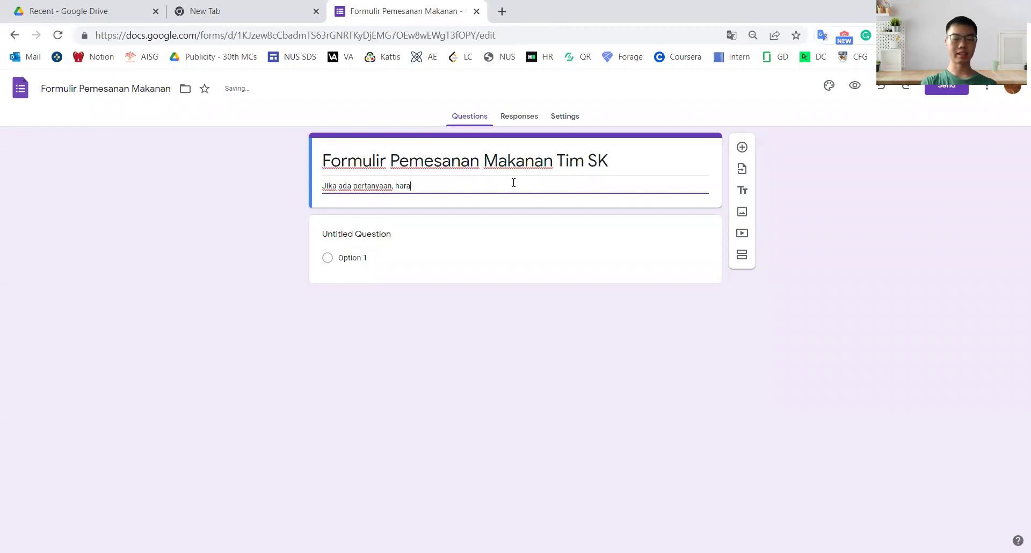
type("p hubungi Ibu A")
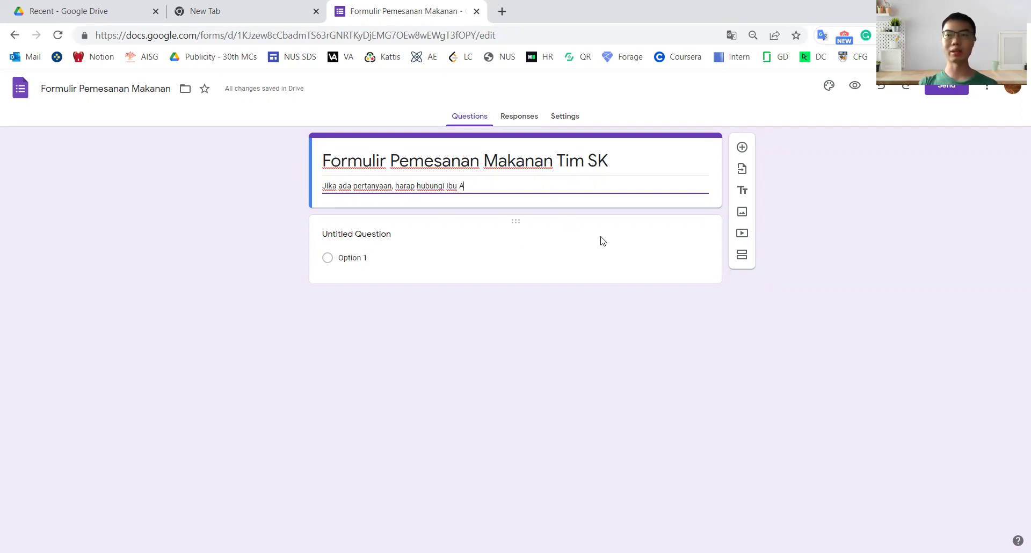
Turn the untitled first question into a required short-answer question titled "Nama".
left_click(626, 232)
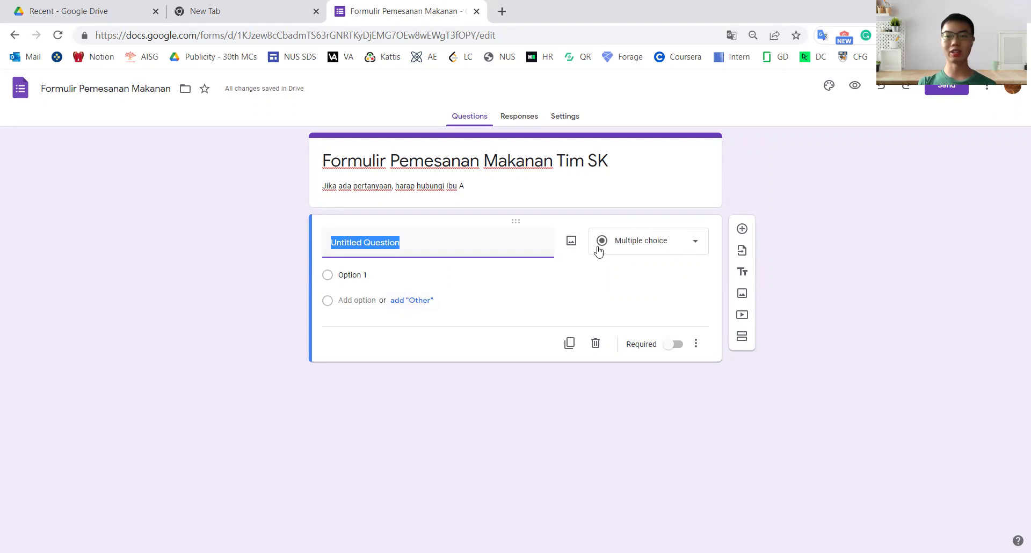
left_click(670, 251)
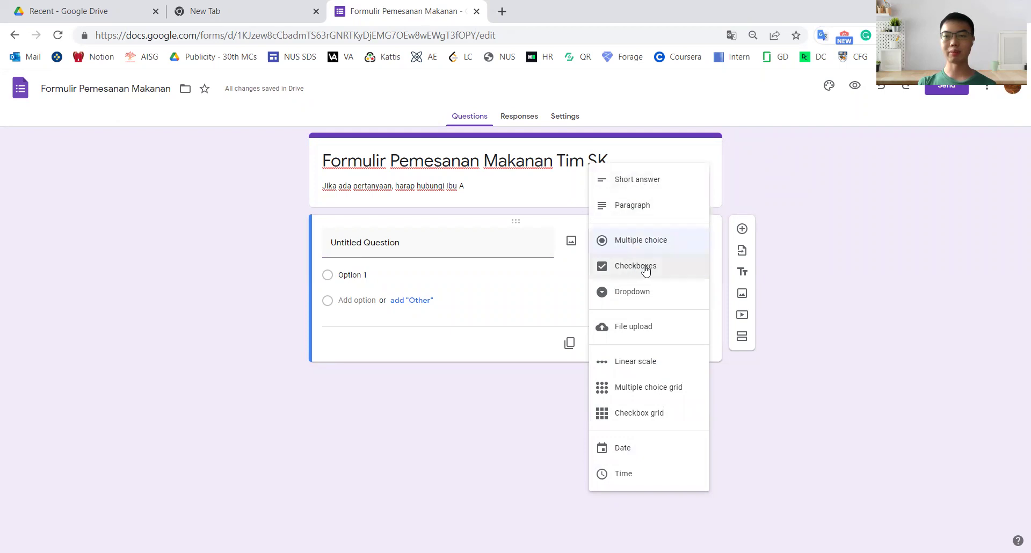
left_click(639, 183)
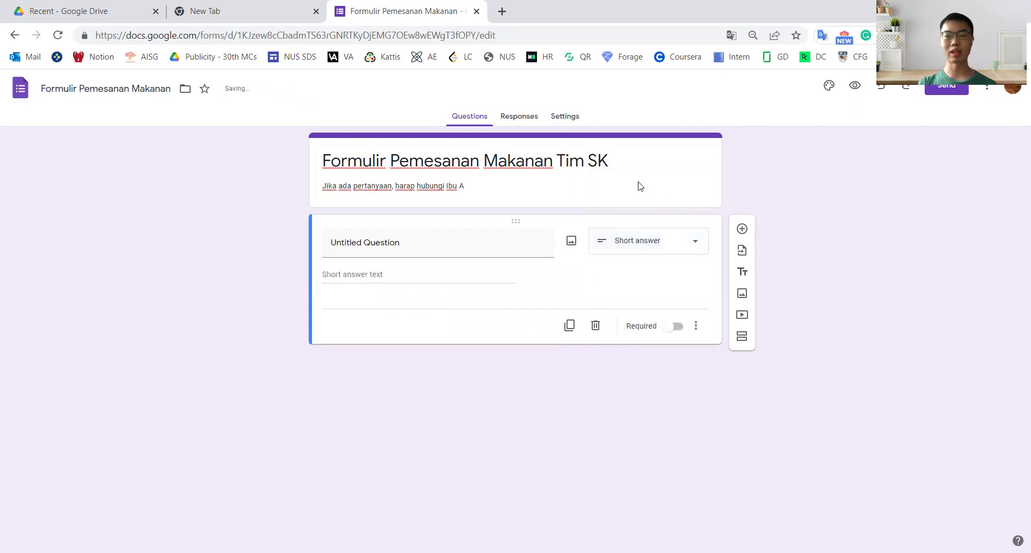
left_click(430, 241)
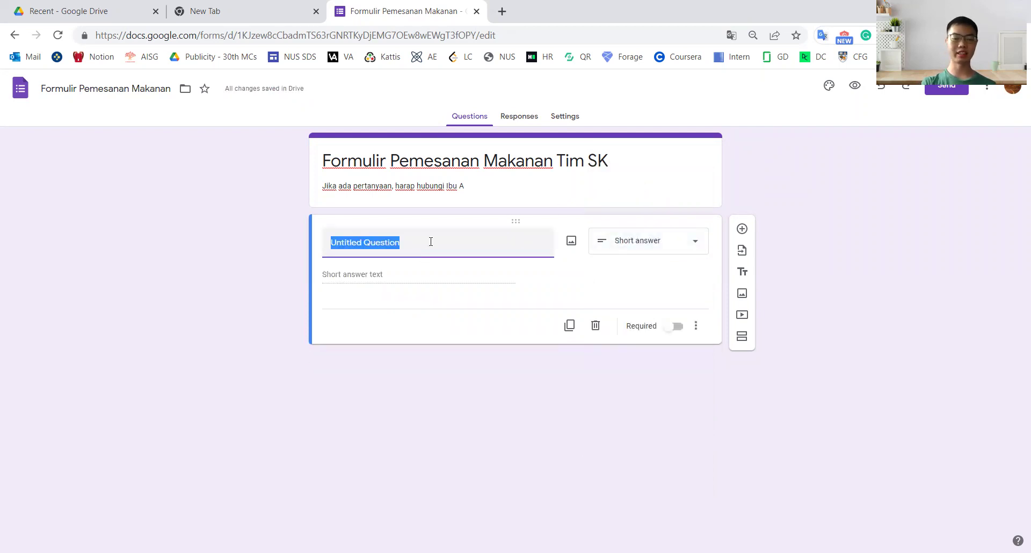
type("Nama")
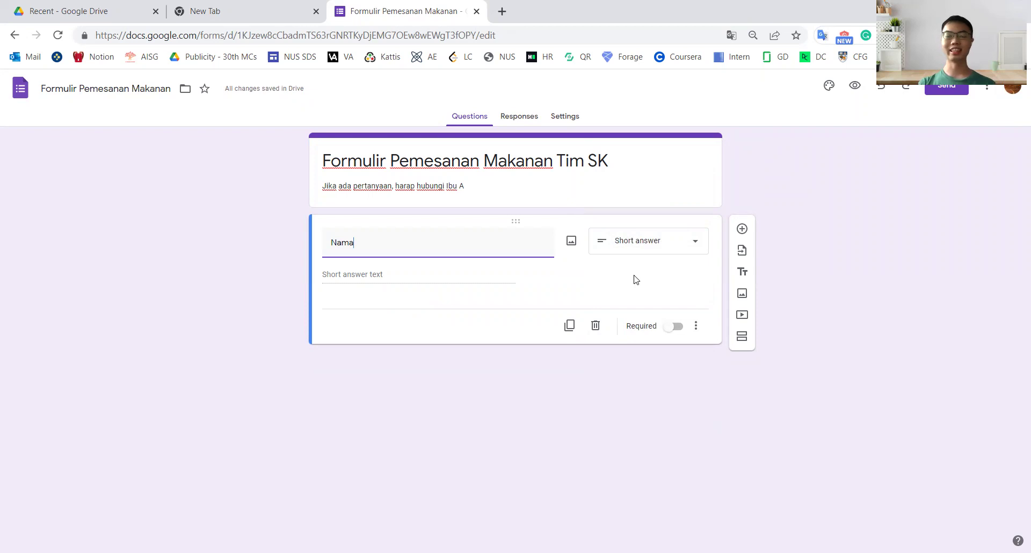
left_click(674, 329)
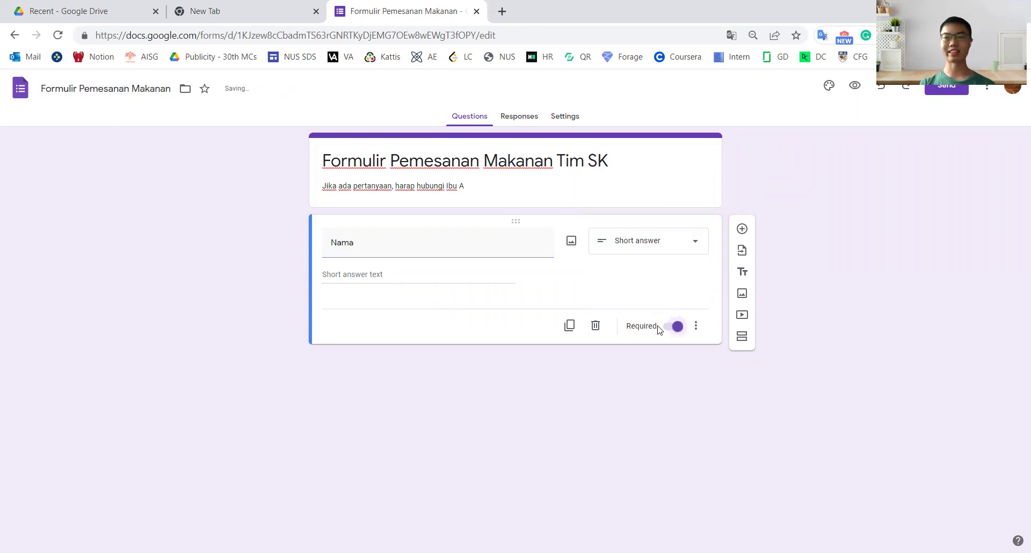
left_click(562, 188)
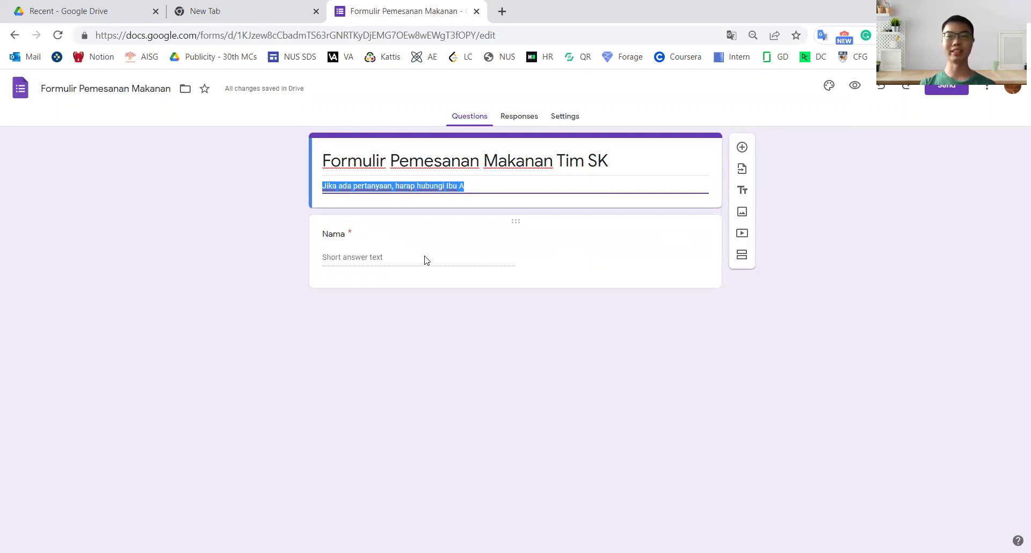
Add a required Time question titled "Waktu Antar" below the "Nama" question.
left_click(459, 231)
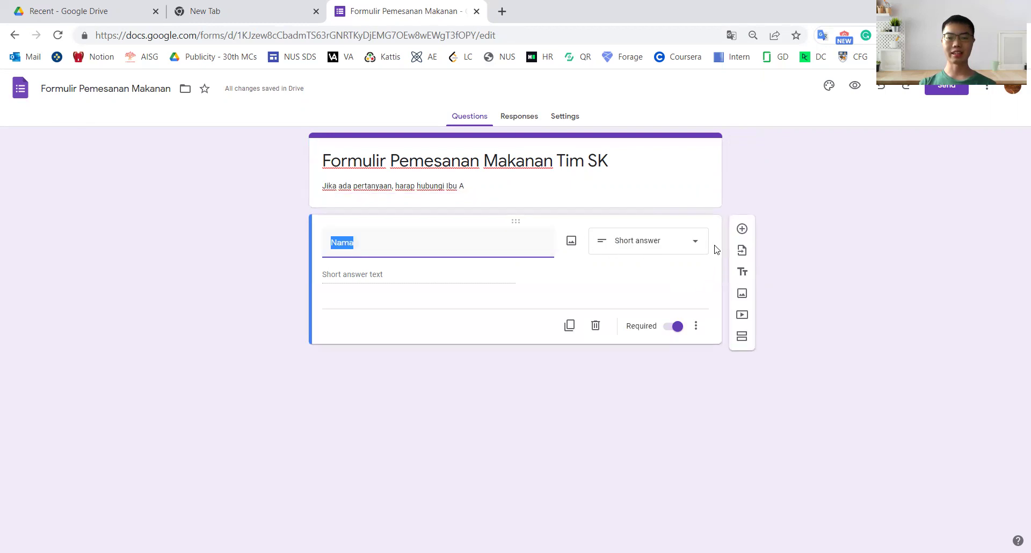
left_click(742, 229)
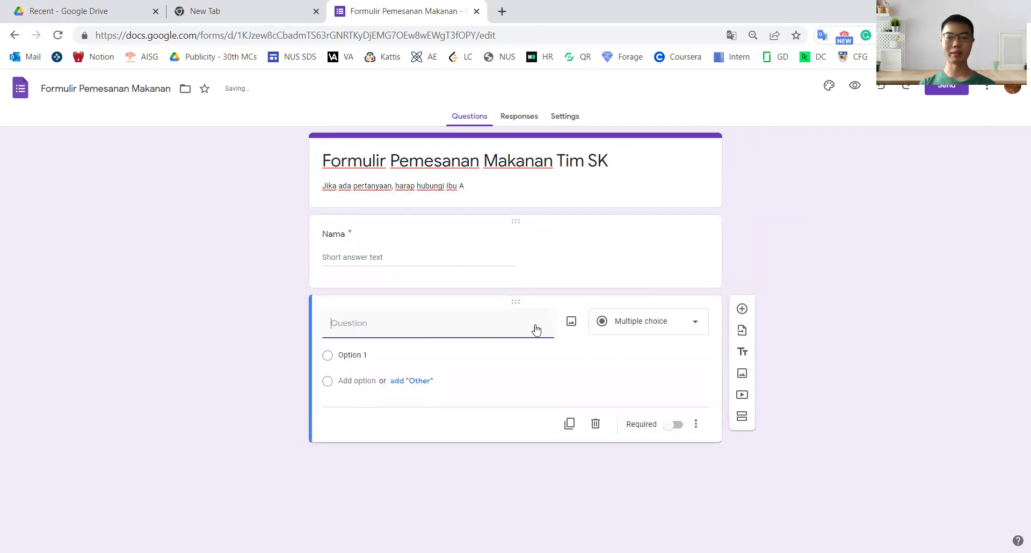
type("Waktu Antar")
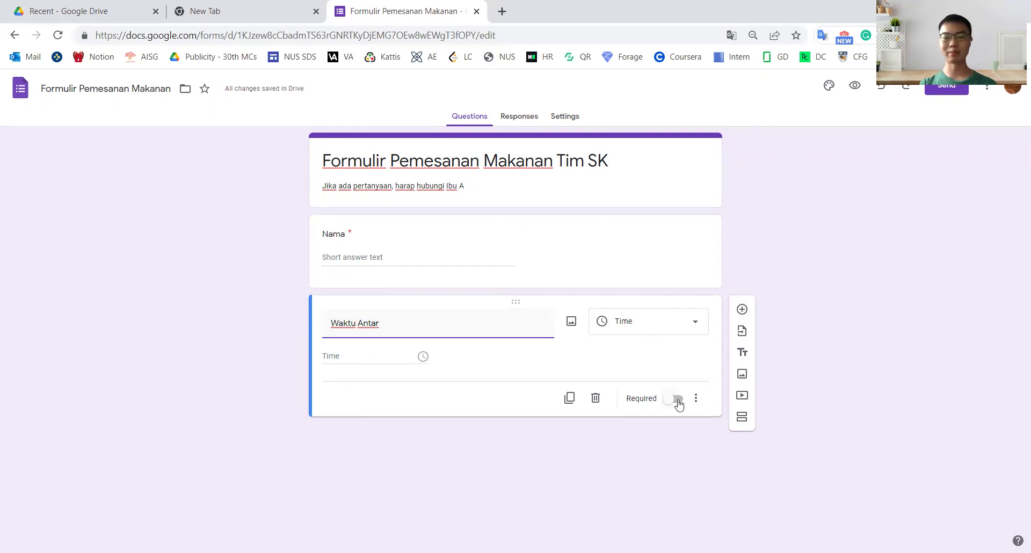
left_click(678, 400)
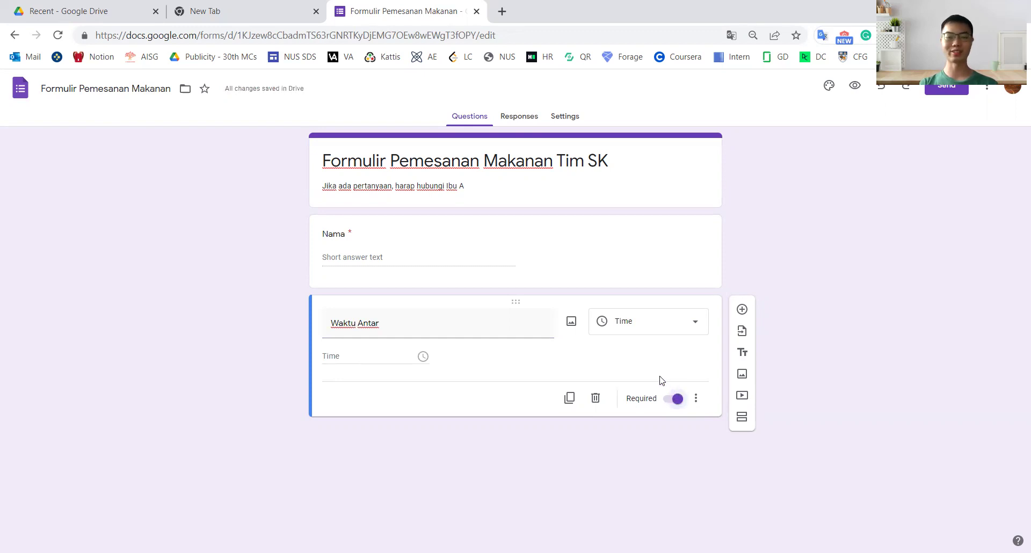
Add a multiple-choice question titled "Sub Tim" below the "Waktu Antar" question.
left_click(742, 310)
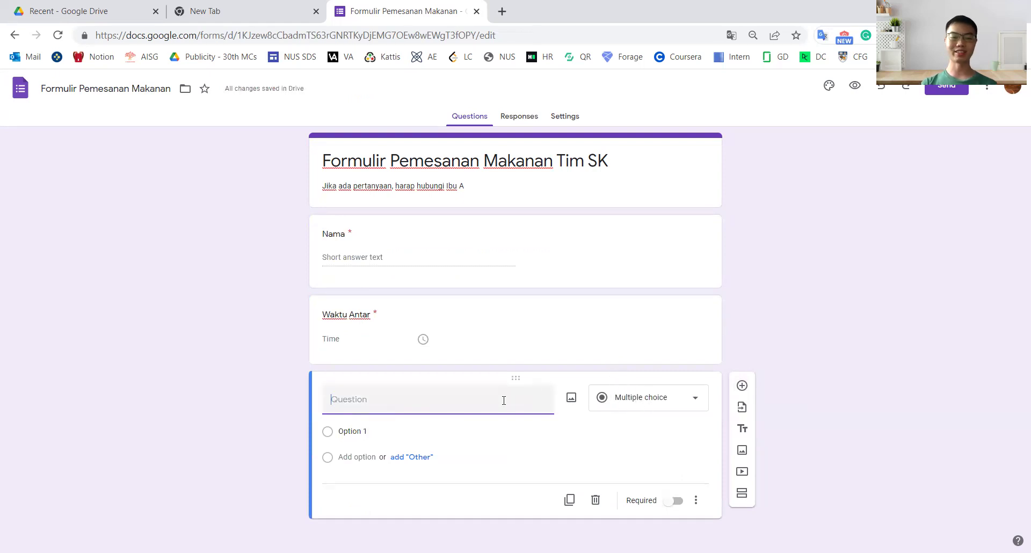
type("Sub Tim")
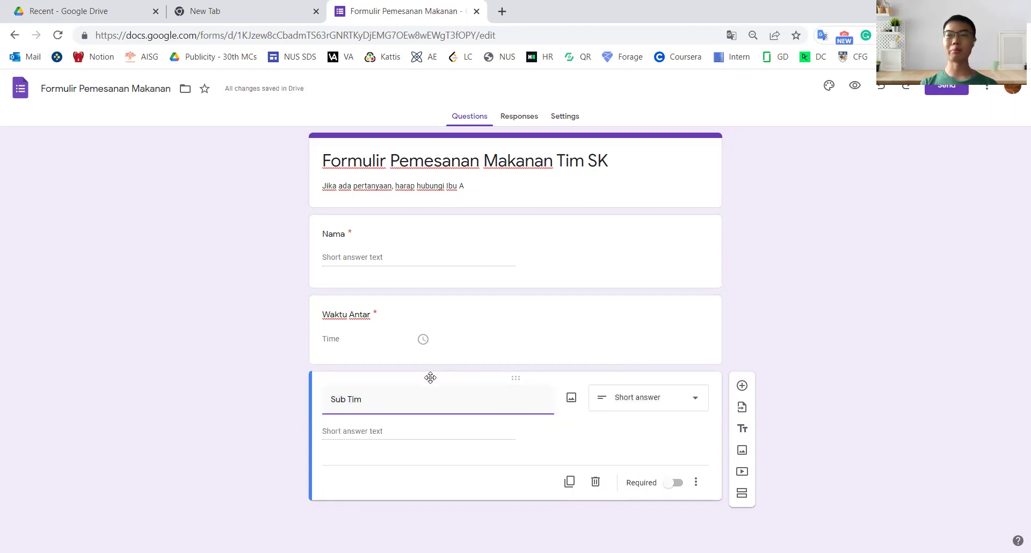
left_click(657, 407)
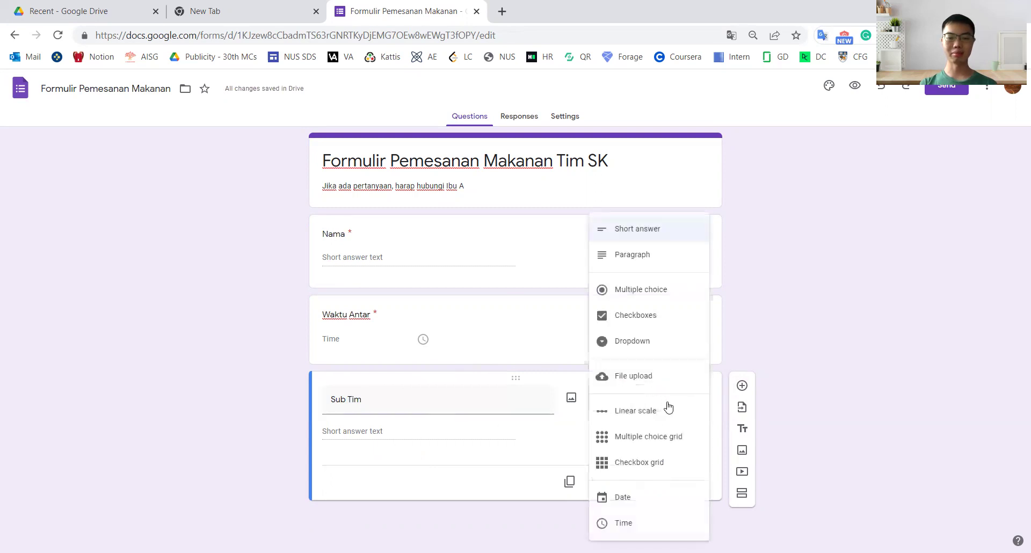
left_click(649, 300)
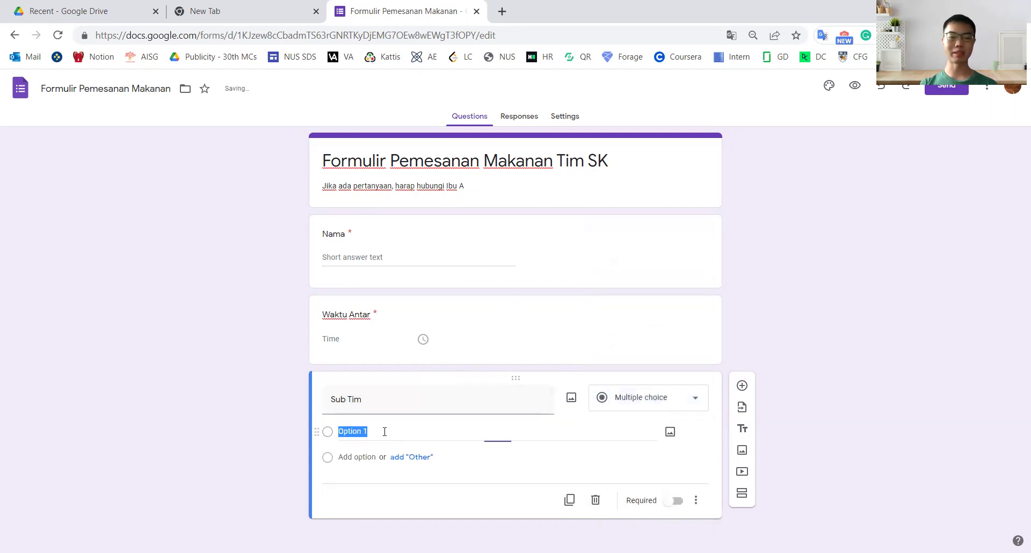
Give the "Sub Tim" question the options "Sub Tim 1" and "Sub Tim 2" and make it required.
type("Sub Tim 1")
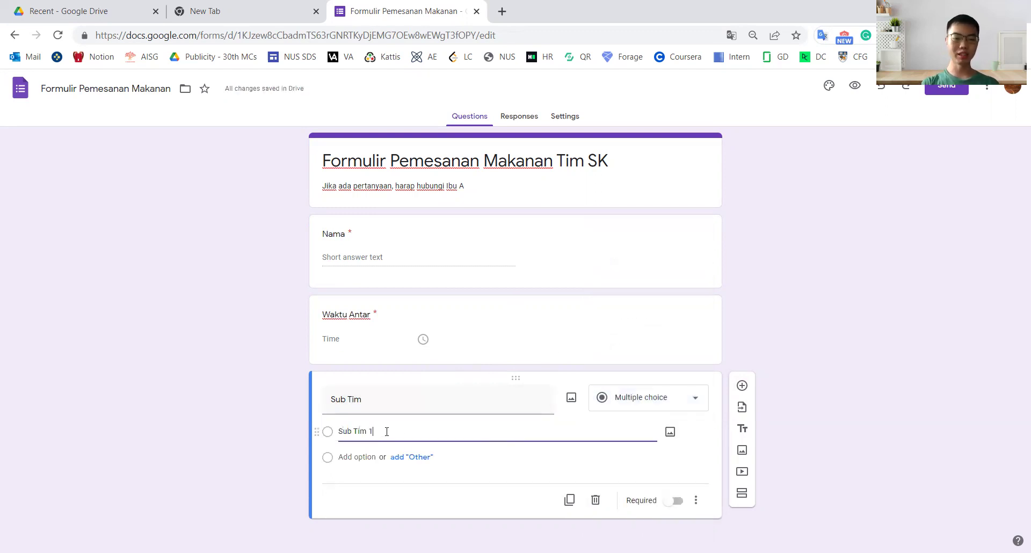
left_click(369, 457)
type("Sub")
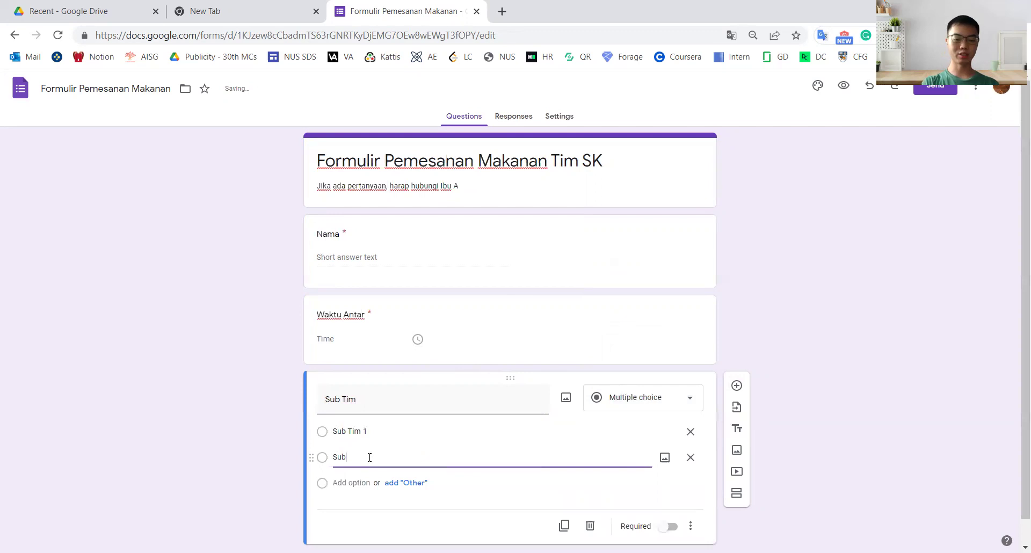
type(" Tim 2")
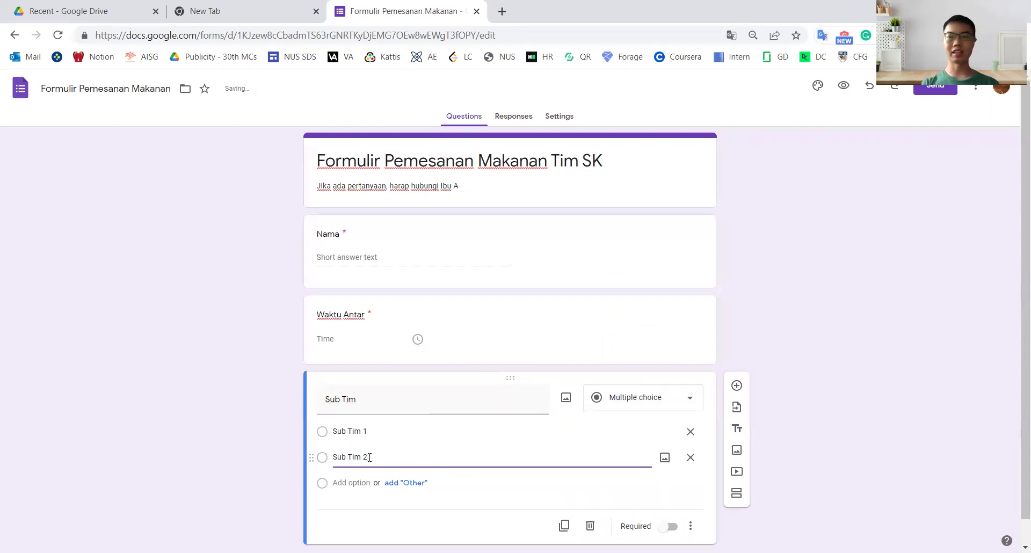
scroll(461, 398, "down", 1)
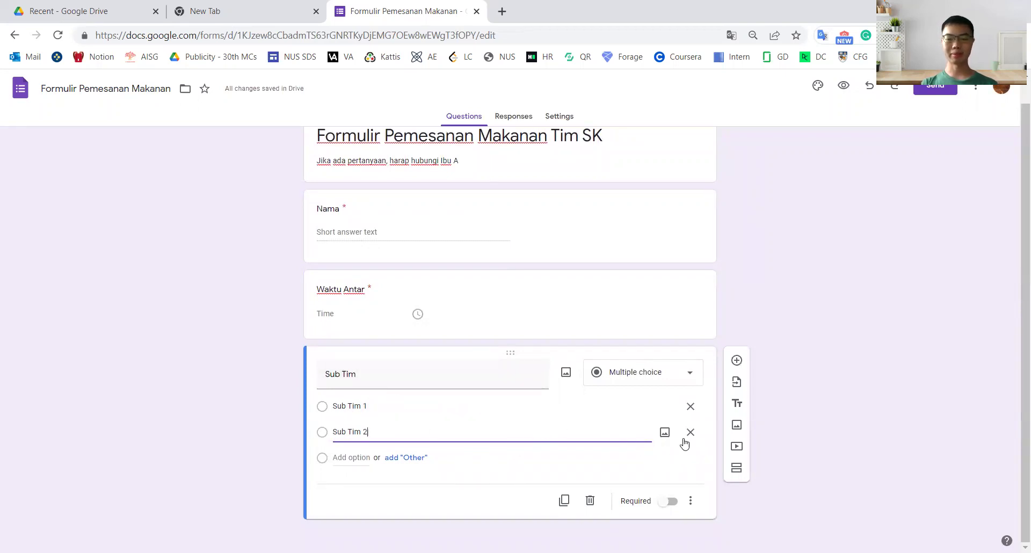
left_click(670, 503)
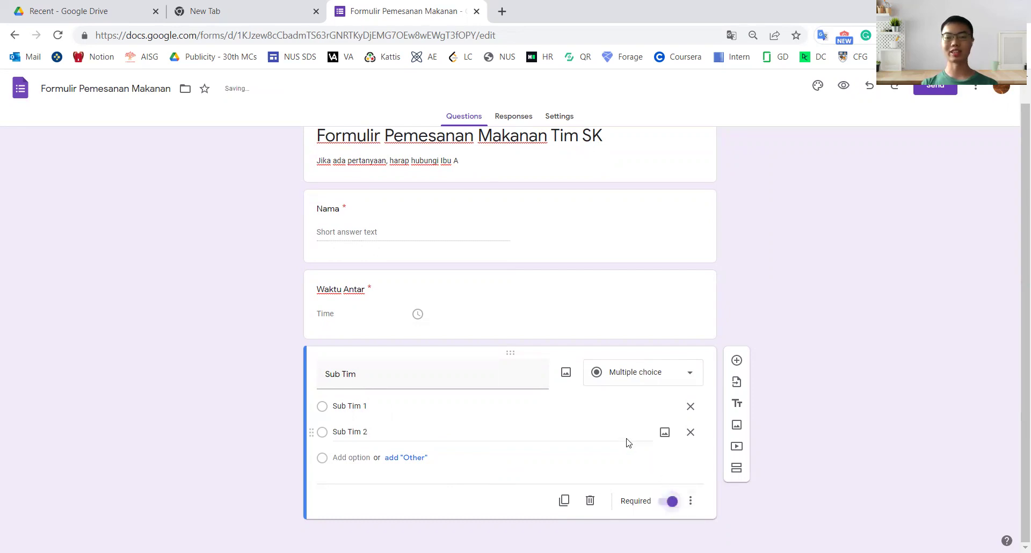
scroll(537, 398, "up", 1)
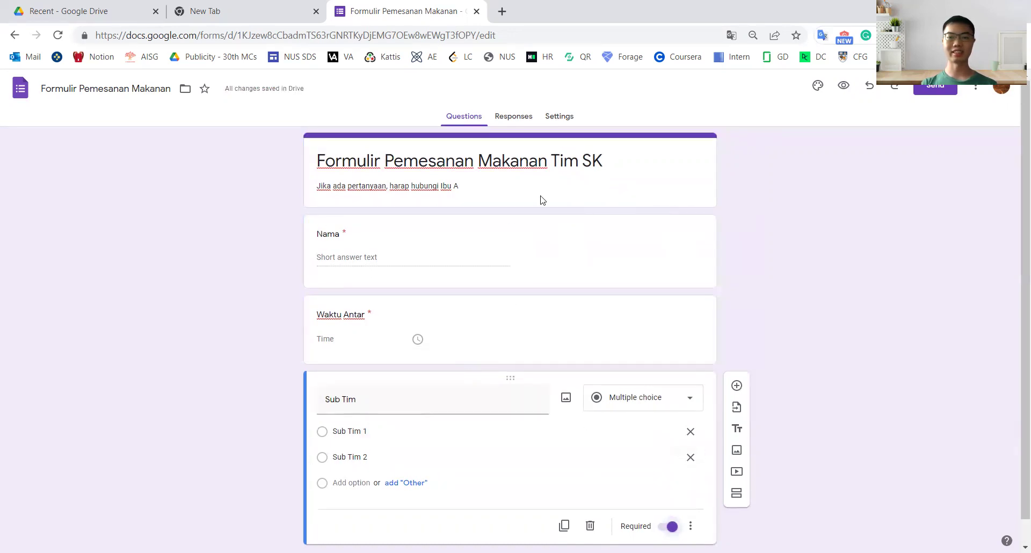
scroll(396, 236, "down", 1)
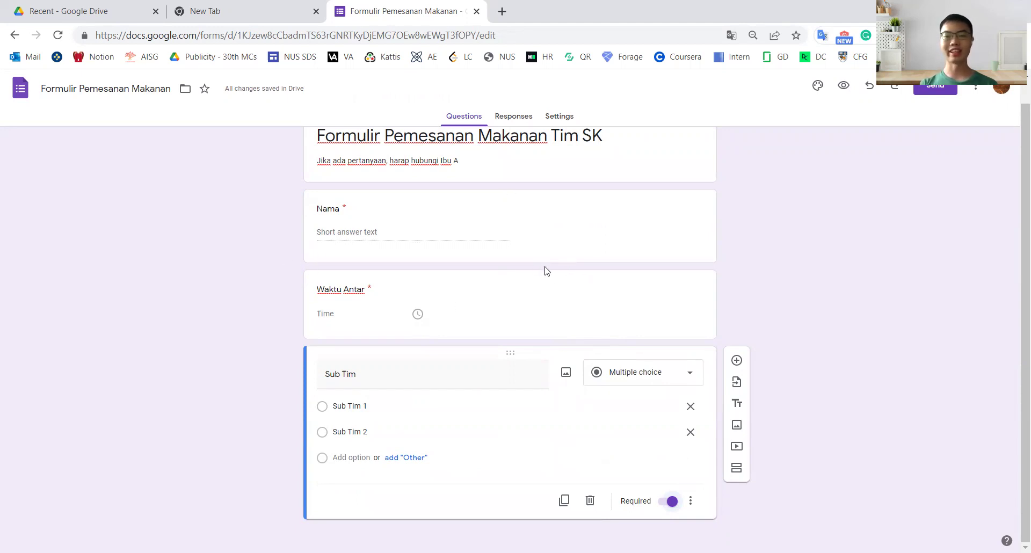
scroll(545, 270, "up", 1)
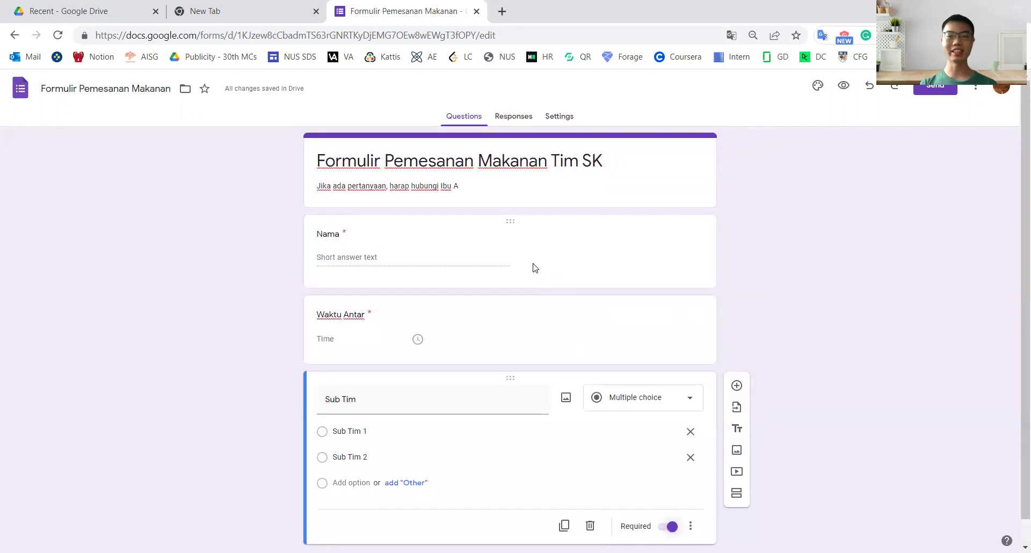